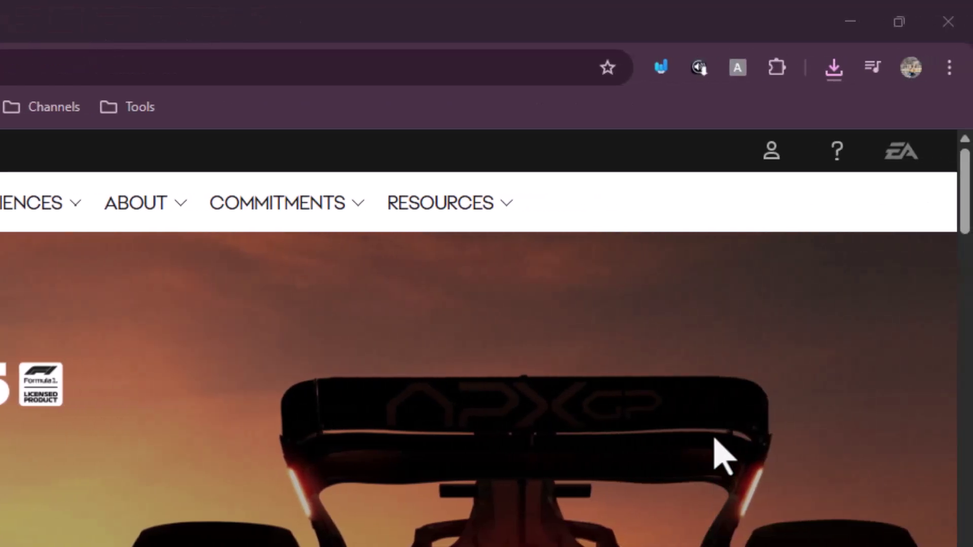
Sign in to the existing EA account from the profile icon's Sign In option
{"action": "left_click", "coordinate": [770, 156]}
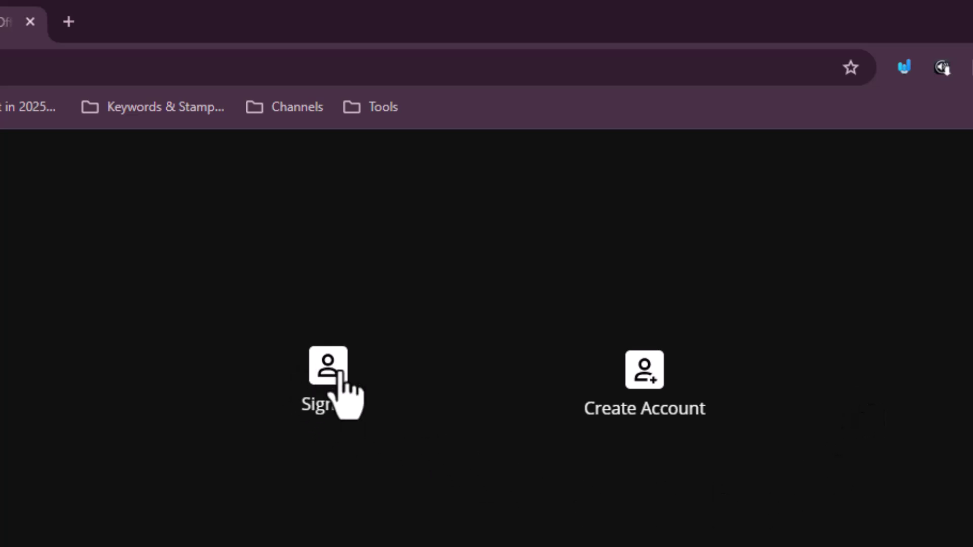
{"action": "left_click", "coordinate": [377, 277]}
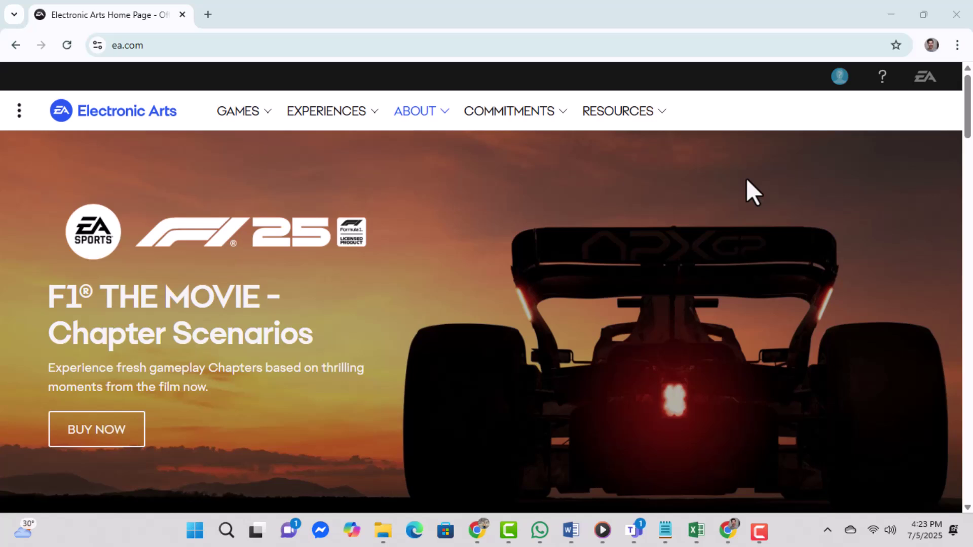
Open Account Settings from the signed-in avatar menu
{"action": "left_click", "coordinate": [840, 77]}
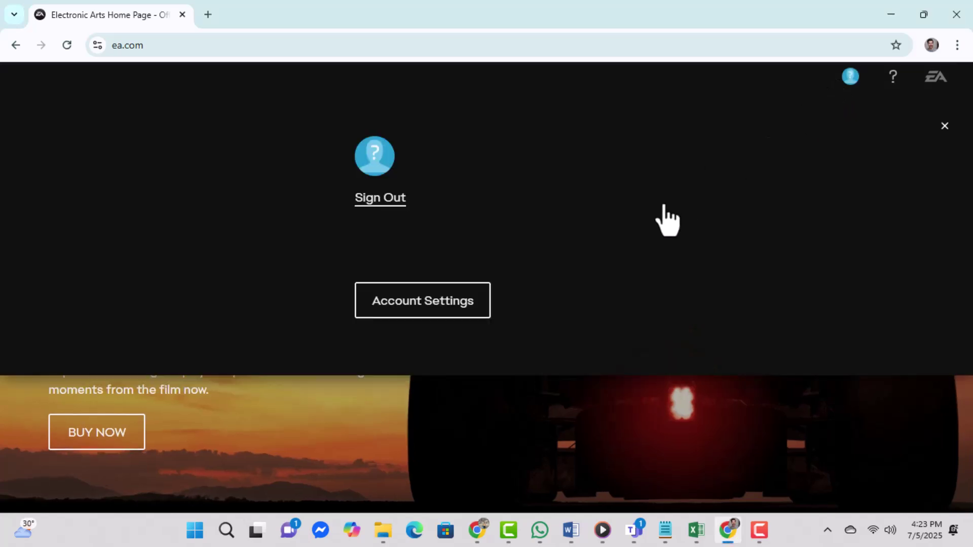
{"action": "left_click", "coordinate": [420, 316]}
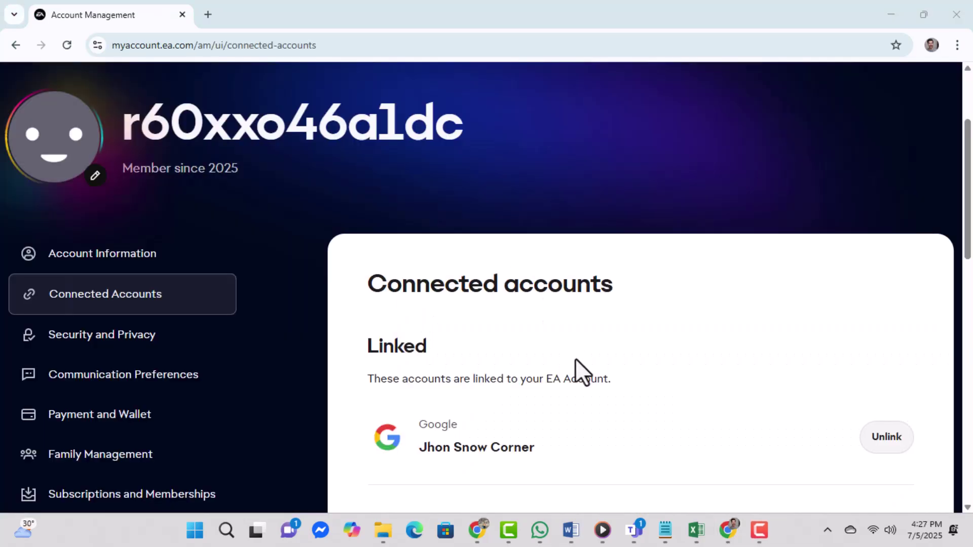
{"action": "scroll", "coordinate": [137, 272], "scroll_direction": "down", "scroll_amount": 1}
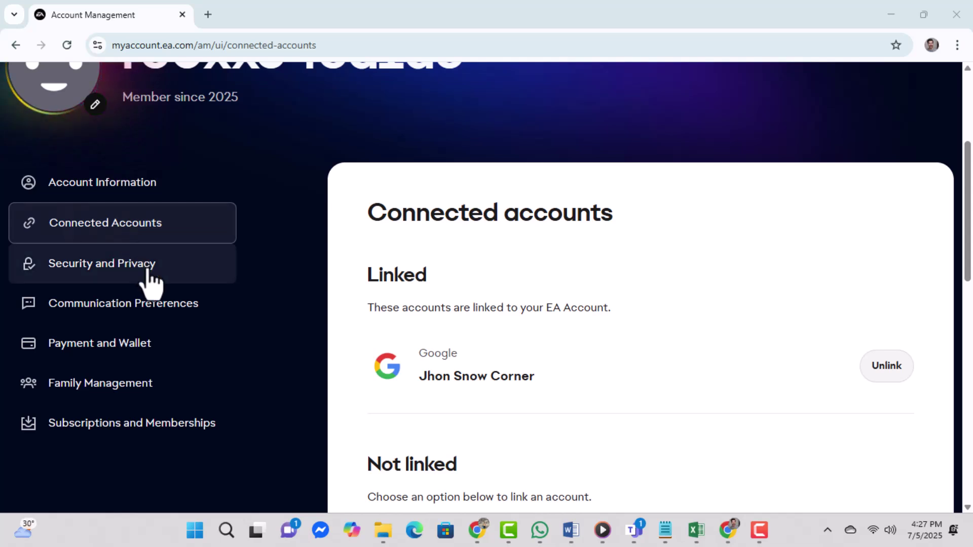
{"action": "scroll", "coordinate": [732, 363], "scroll_direction": "down", "scroll_amount": 2}
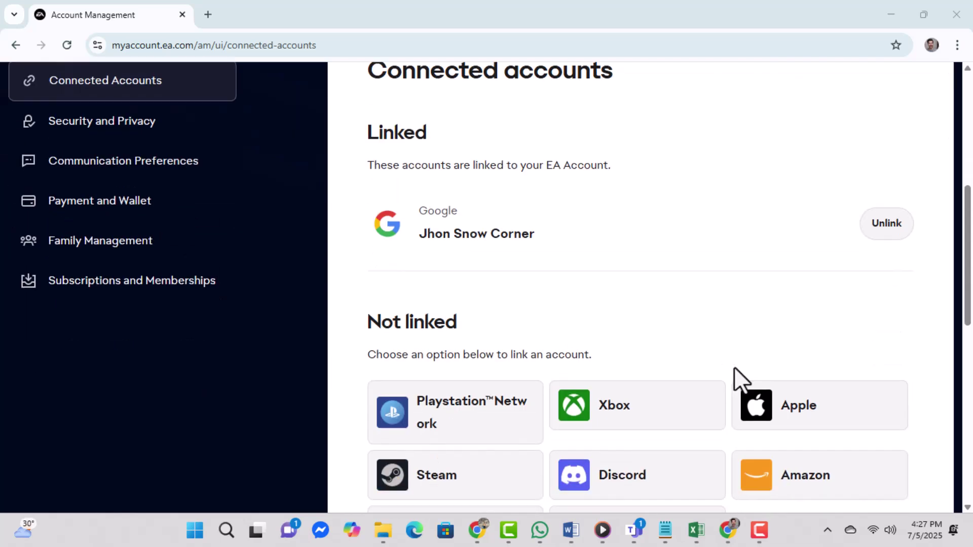
{"action": "scroll", "coordinate": [734, 367], "scroll_direction": "down", "scroll_amount": 2}
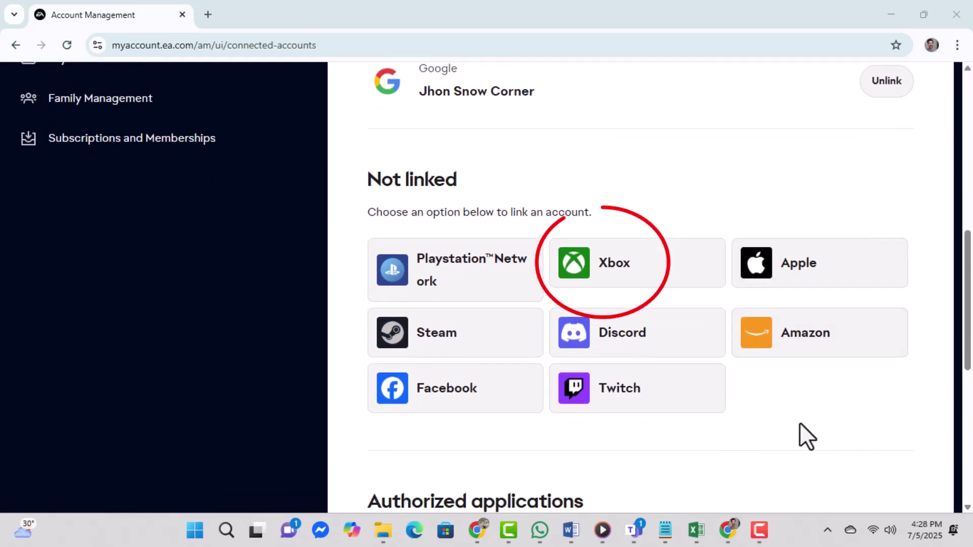
Start linking the Xbox account and focus the Microsoft email or phone number field
{"action": "left_click", "coordinate": [669, 283]}
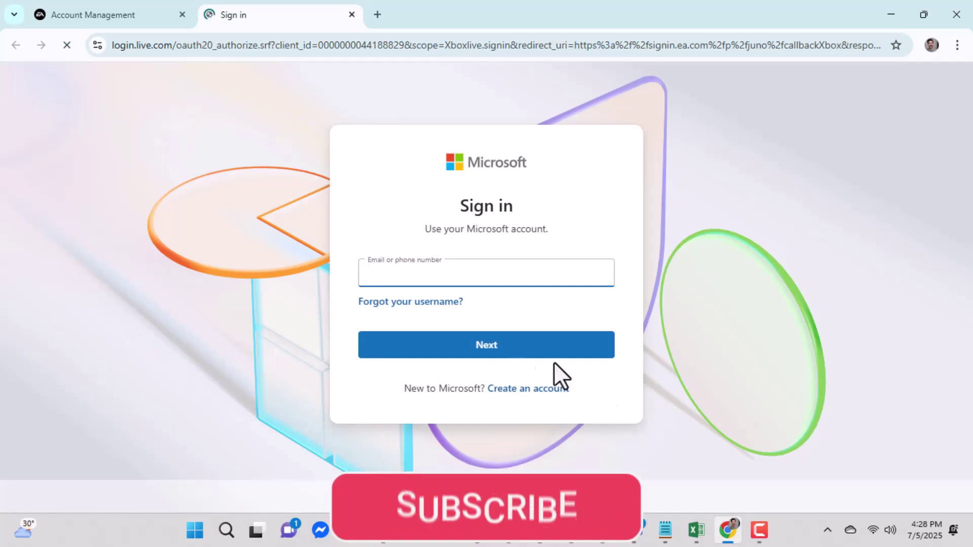
{"action": "left_click", "coordinate": [489, 267]}
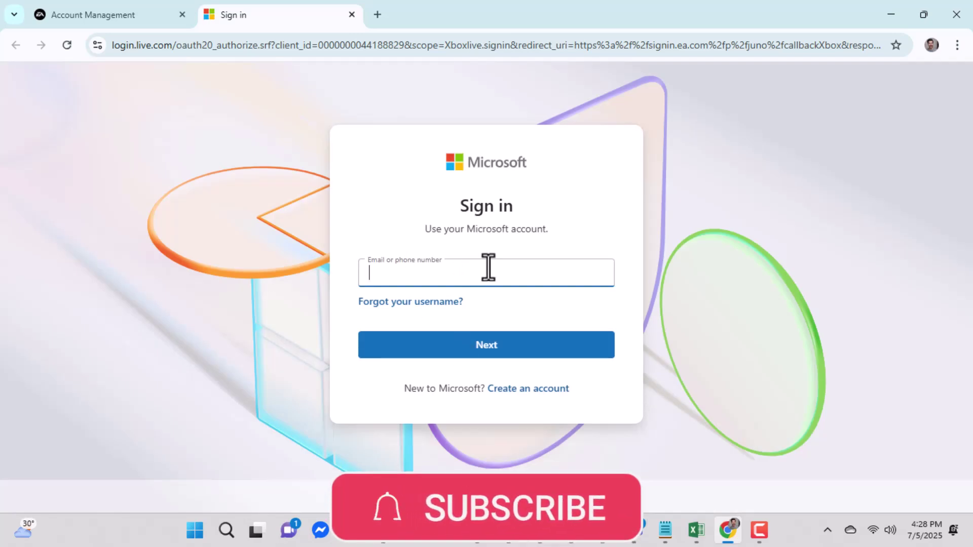